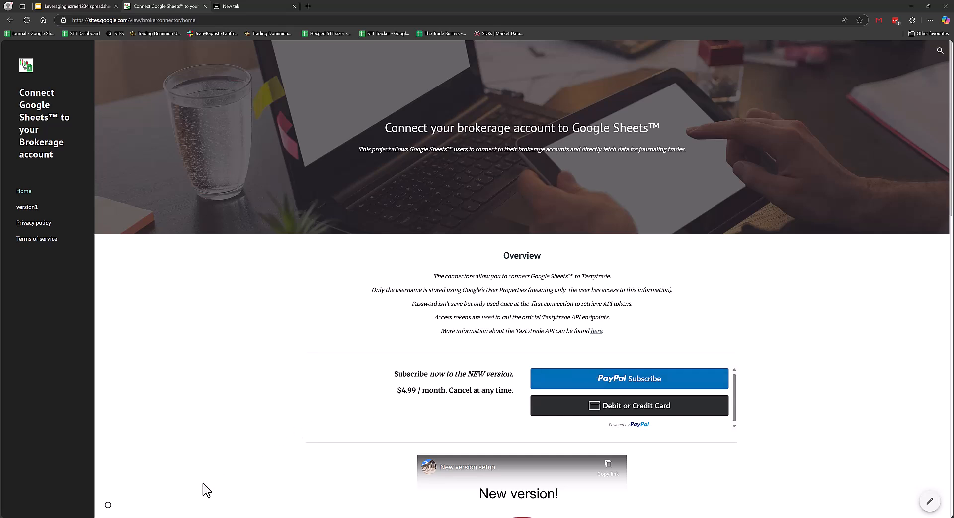
# Open the spreadsheet copy link in the empty browser tab and make a copy of TastyTrade Connected Tracker - 3.20.2025
pyautogui.click(233, 6)
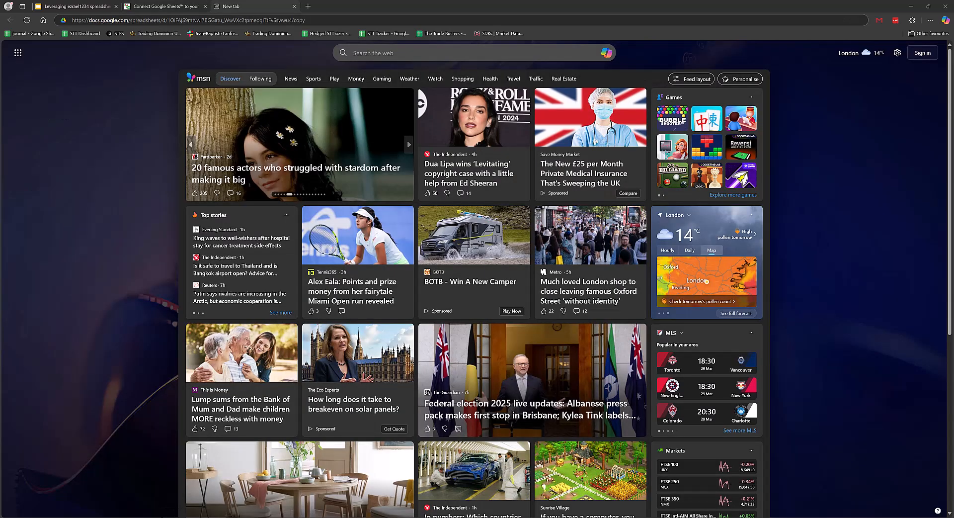
pyautogui.click(337, 21)
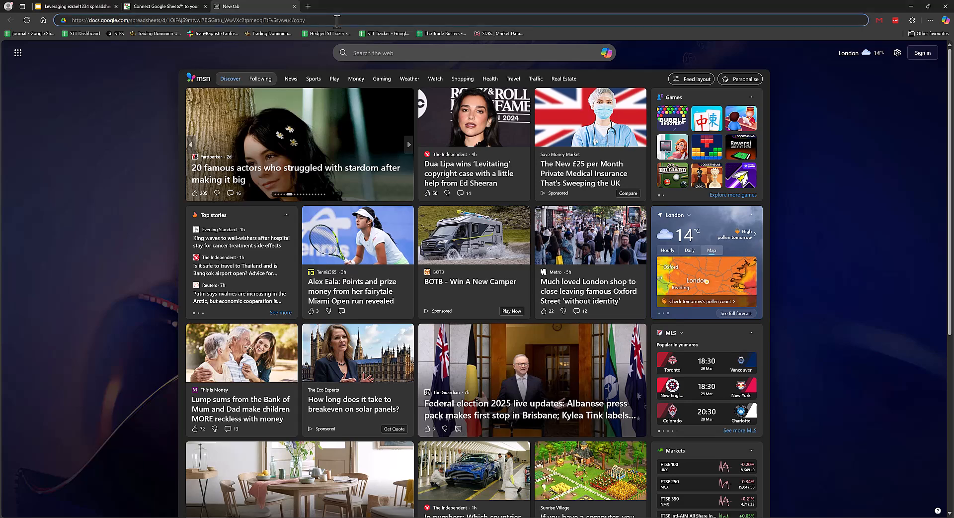
pyautogui.press('Return')
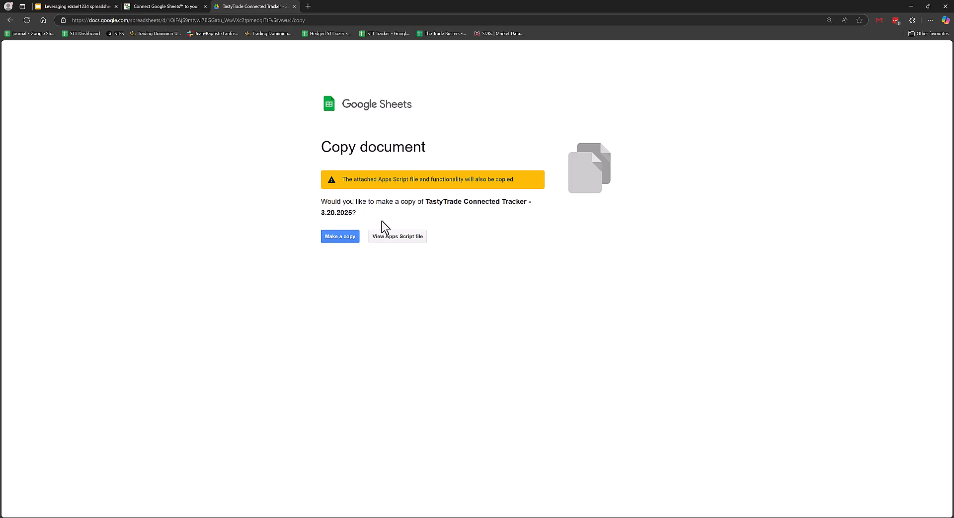
pyautogui.click(341, 236)
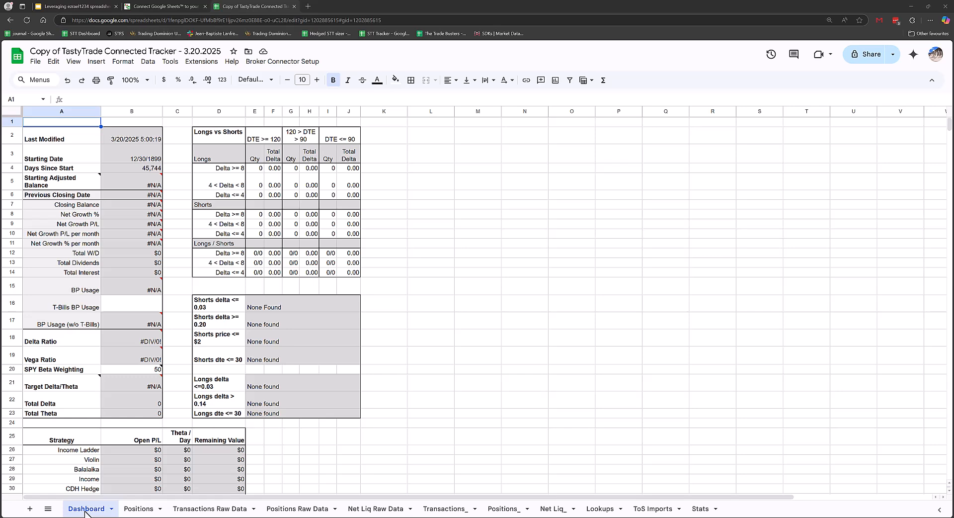
# Start the broker connection setup, agree to authorize the attached script, and choose the Google account for it
pyautogui.click(316, 66)
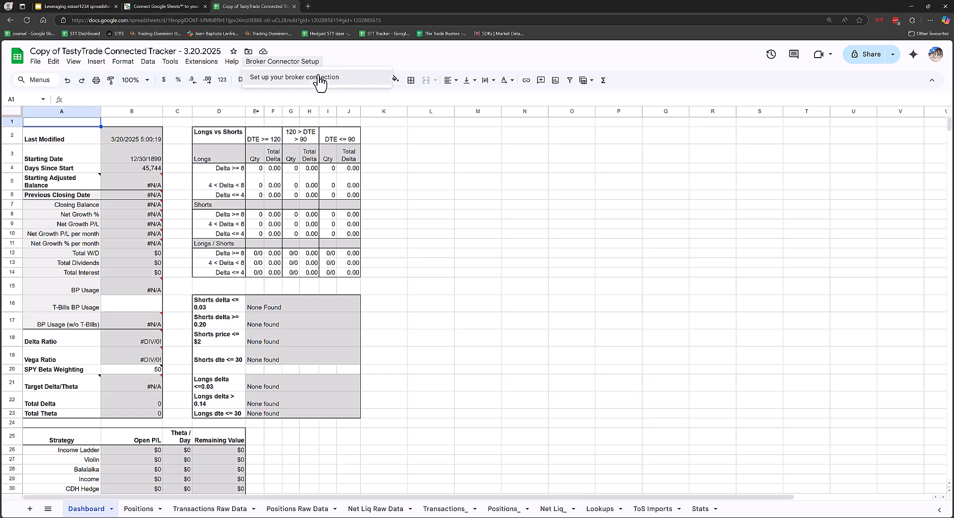
pyautogui.click(318, 78)
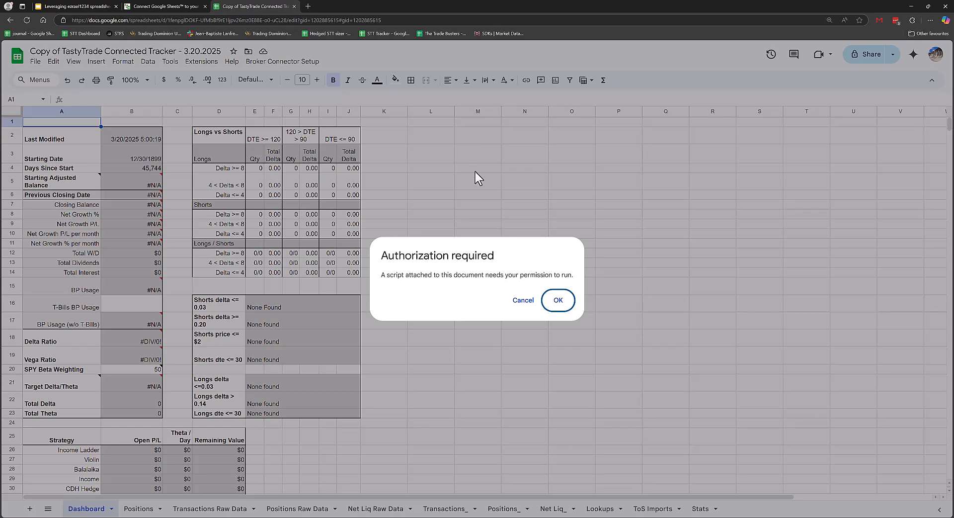
pyautogui.click(559, 303)
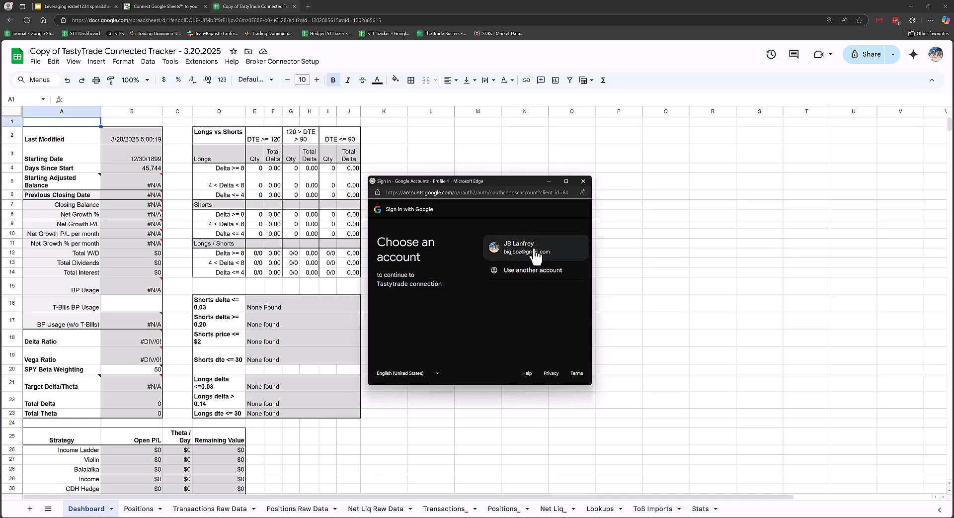
pyautogui.click(536, 255)
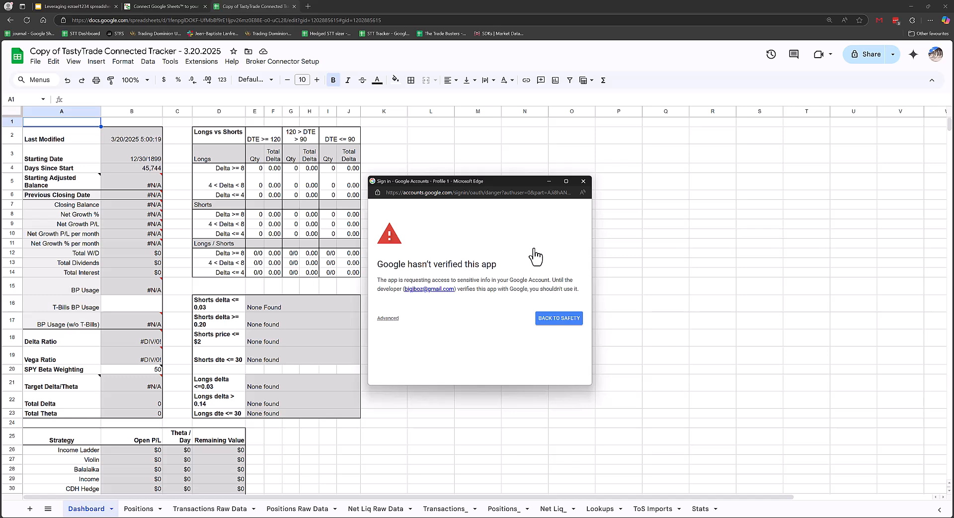
# Proceed past the unverified app warning to Tastytrade connection and allow it the requested Google account access
pyautogui.click(388, 319)
pyautogui.scroll(-1, 411, 316)
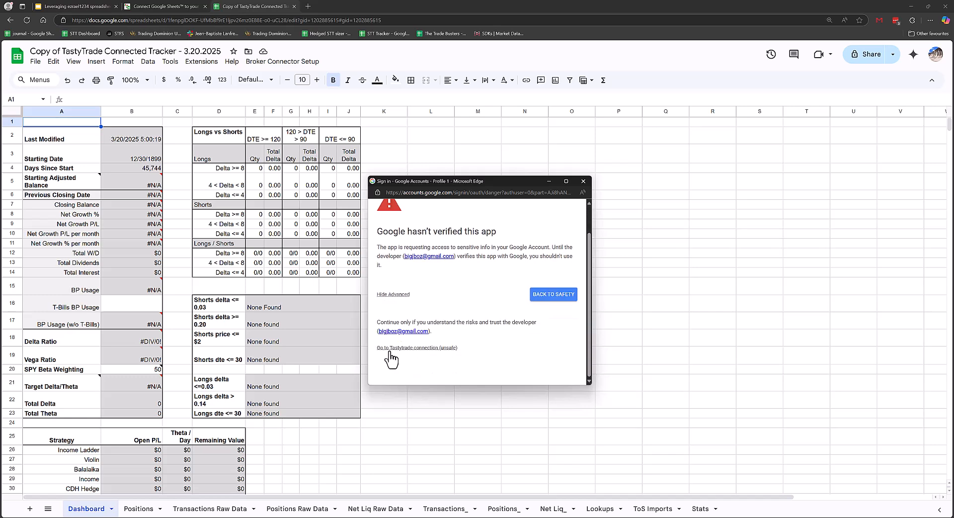
pyautogui.click(419, 349)
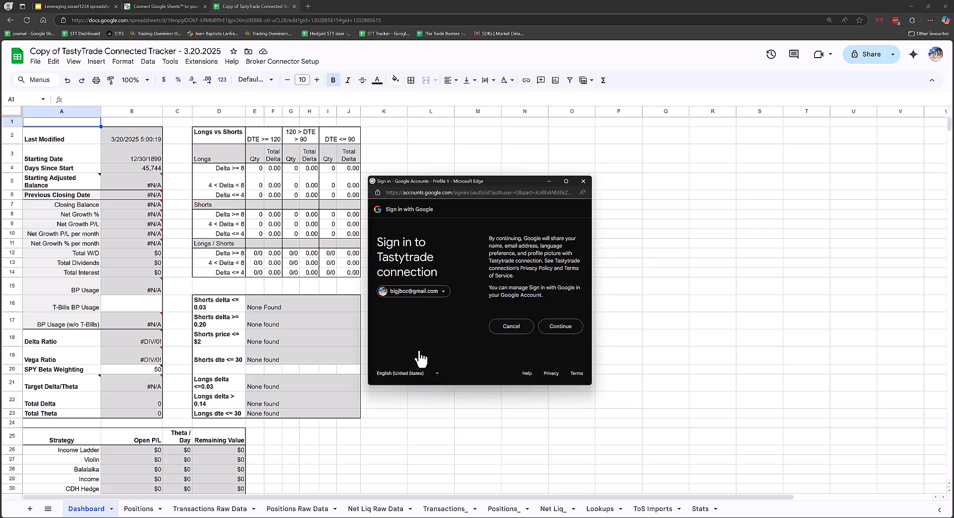
pyautogui.click(558, 327)
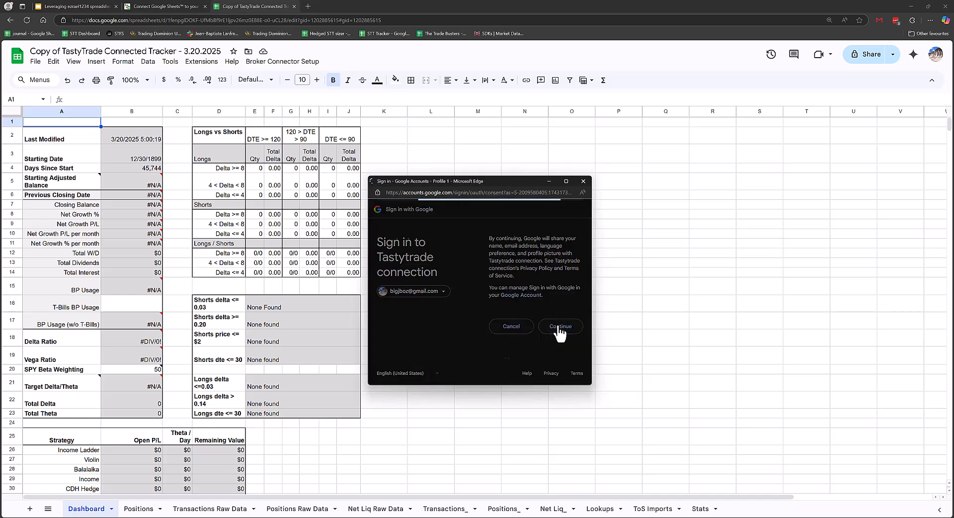
pyautogui.scroll(-1, 558, 323)
pyautogui.scroll(-5, 558, 323)
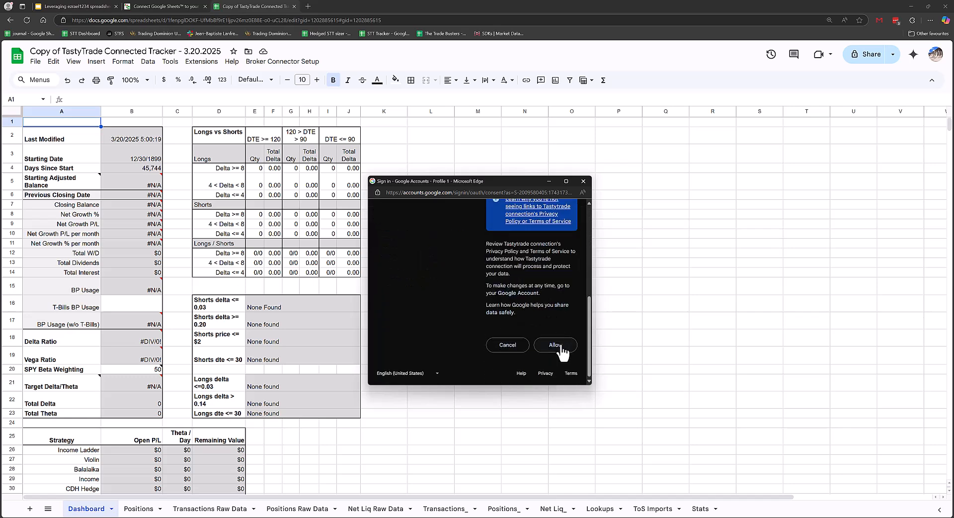
pyautogui.click(559, 345)
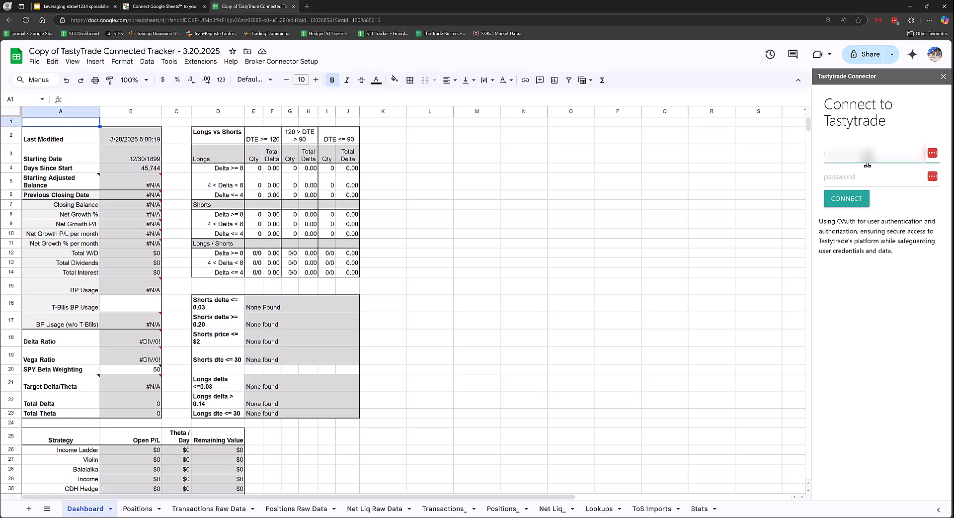
# Enter the Tastytrade username and account password and connect to the brokerage
pyautogui.click(868, 158)
pyautogui.write('j********')
pyautogui.press('Tab')
pyautogui.hotkey('ctrl', 'v')
pyautogui.click(849, 198)
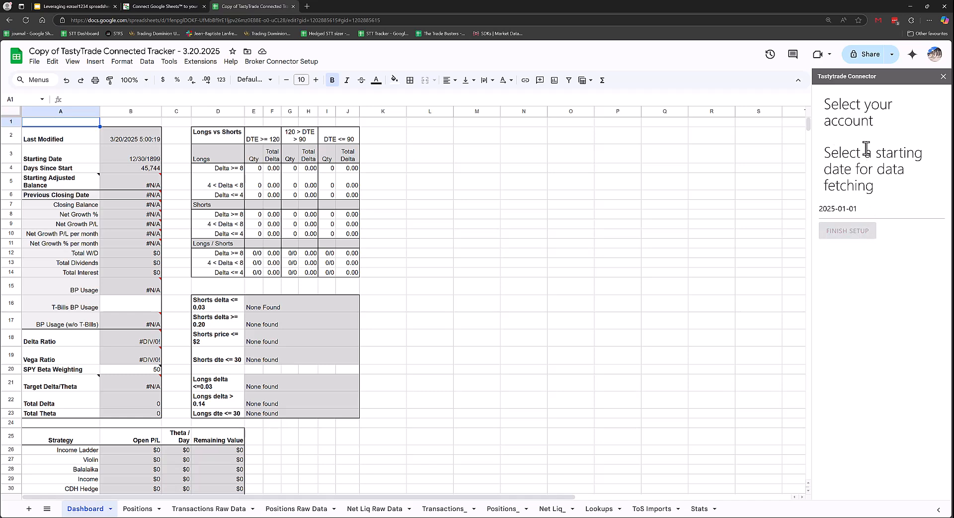
# Select the third brokerage account, keep 2025-01-01 as the data fetching start date, and finish the setup
pyautogui.click(826, 176)
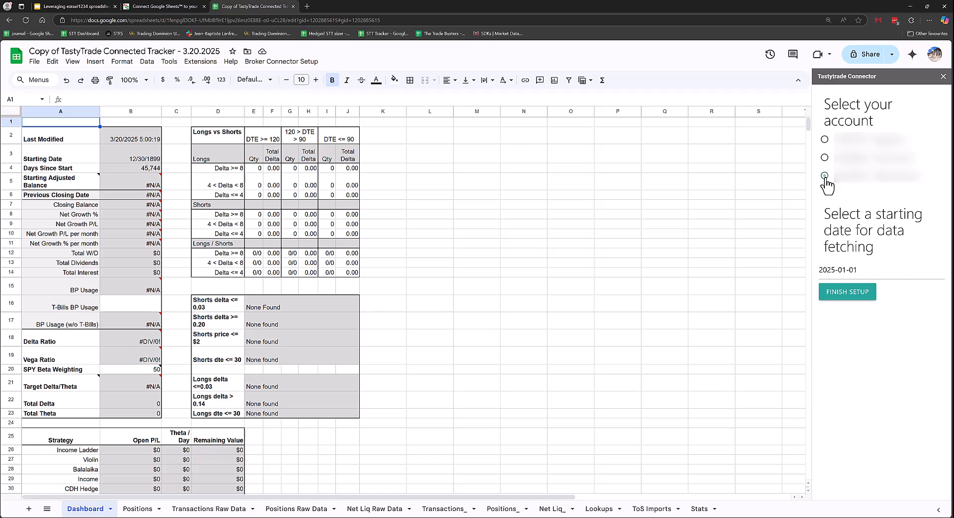
pyautogui.click(865, 272)
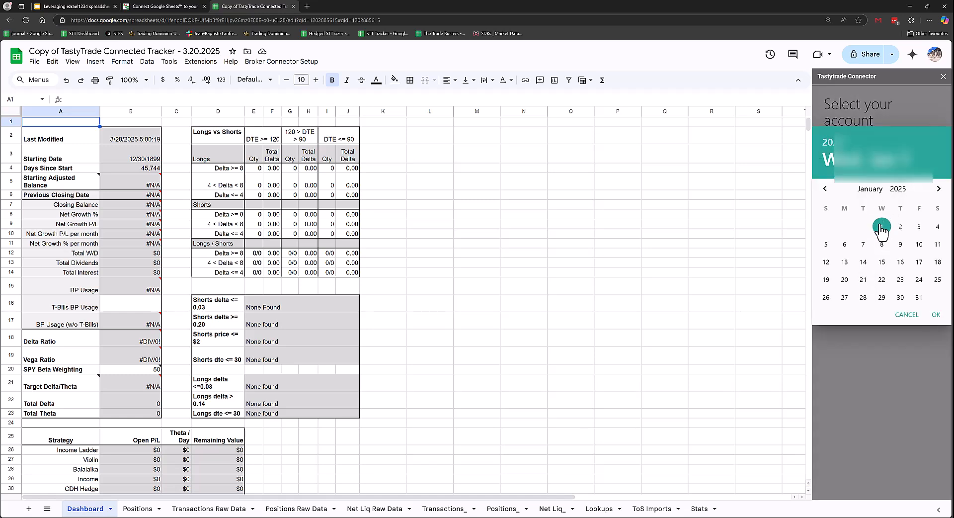
pyautogui.click(936, 315)
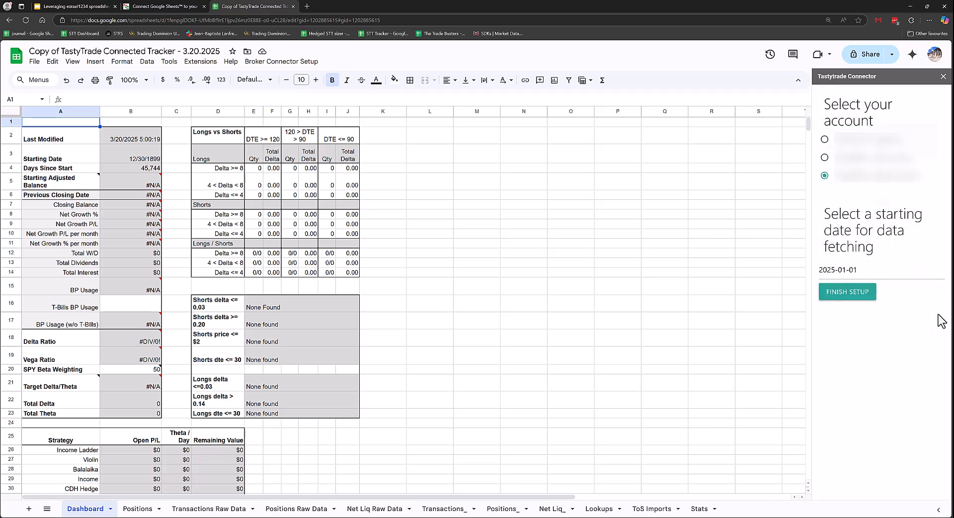
pyautogui.click(869, 299)
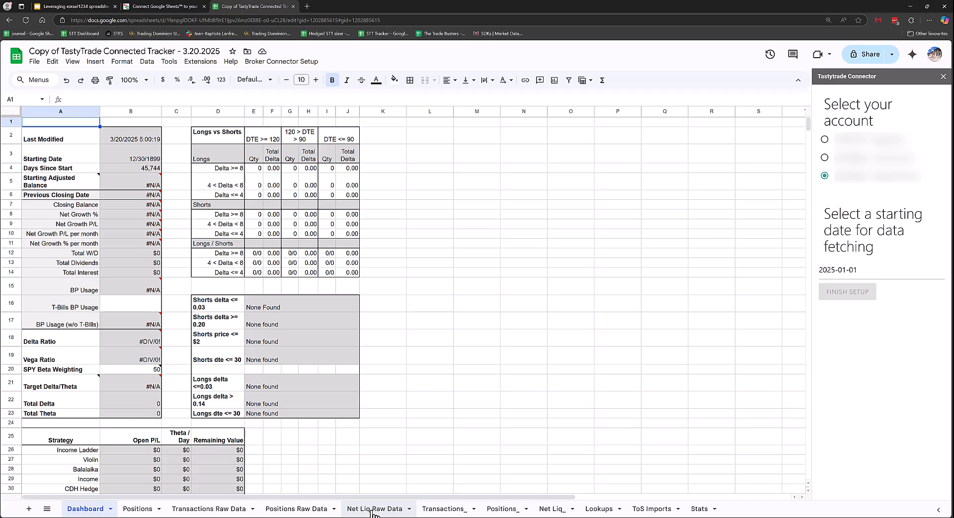
# Check the Transactions and Positions raw data sheets and delete placeholder row 2 from the Net Liq Raw Data sheet
pyautogui.click(209, 509)
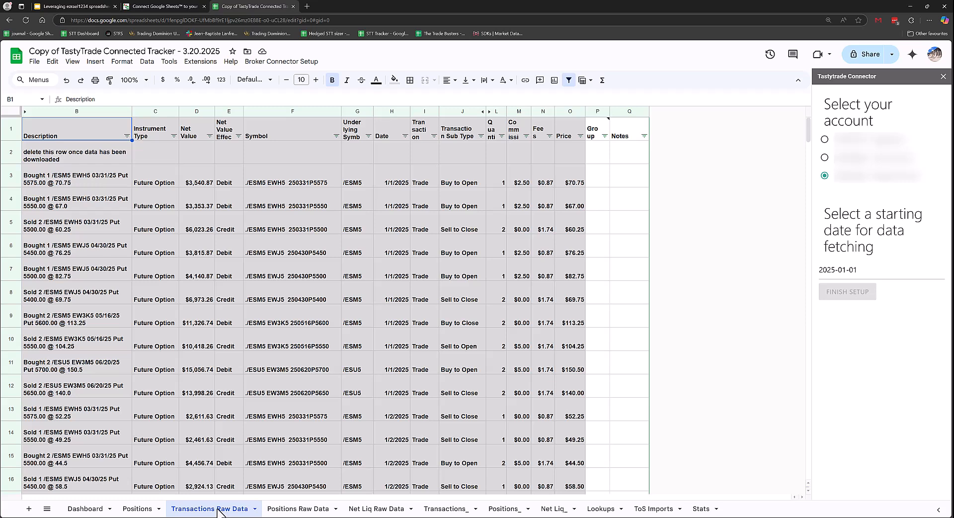
pyautogui.click(304, 510)
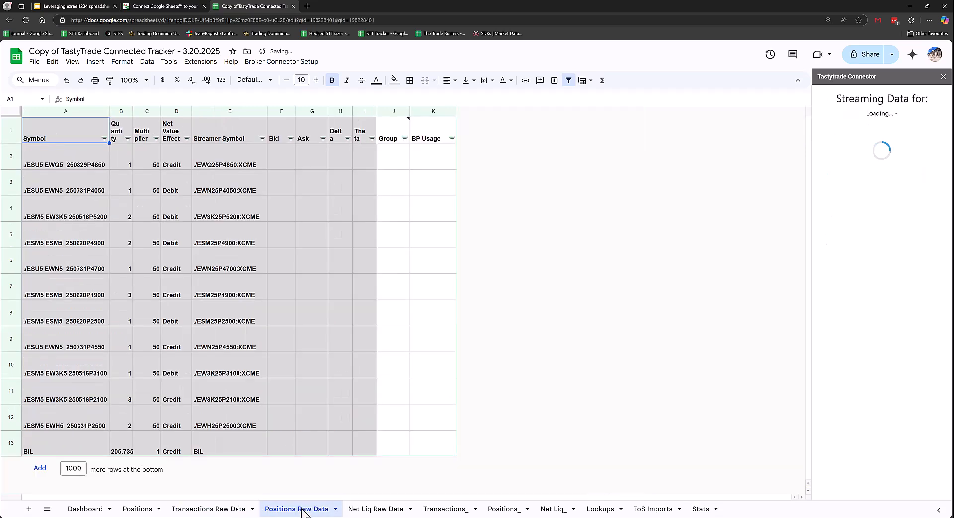
pyautogui.click(380, 509)
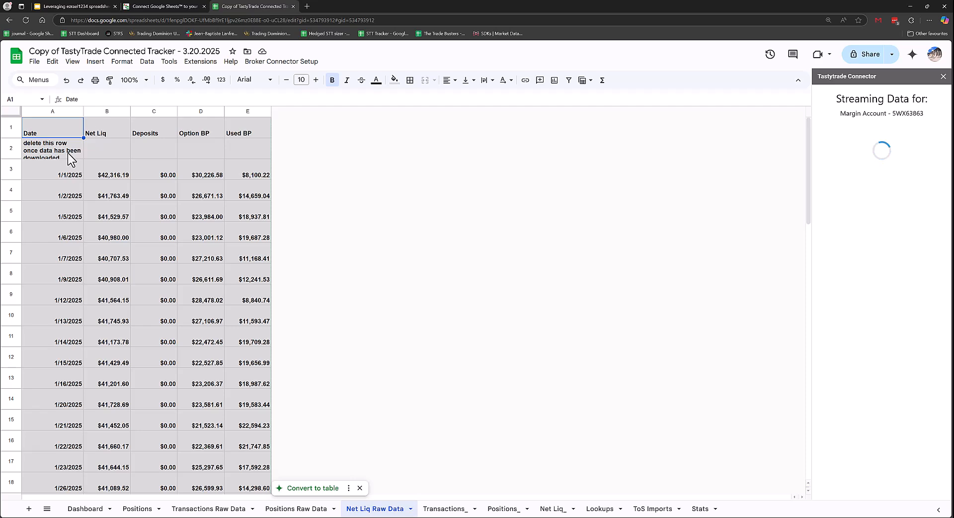
pyautogui.click(11, 147)
pyautogui.rightClick(11, 147)
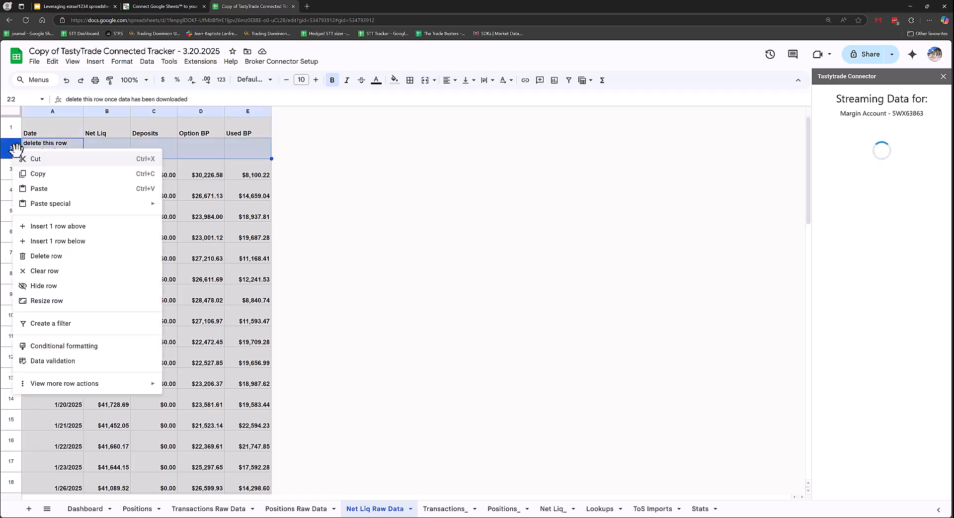
pyautogui.click(48, 256)
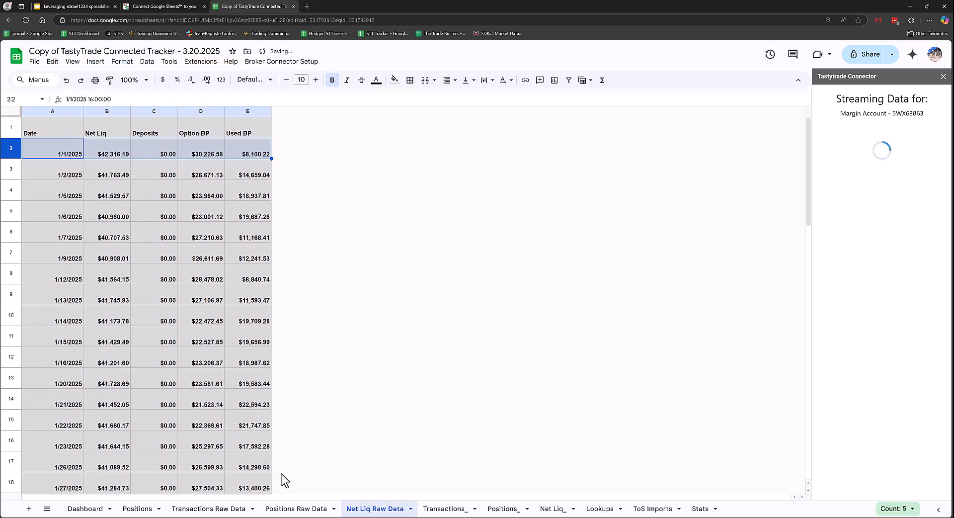
# Delete placeholder row 2 from the Transactions Raw Data sheet
pyautogui.click(294, 509)
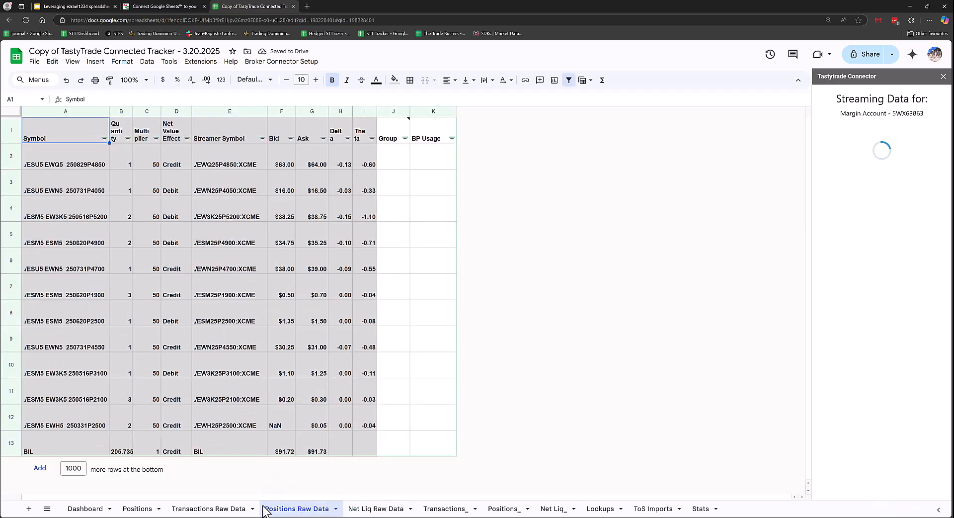
pyautogui.click(228, 509)
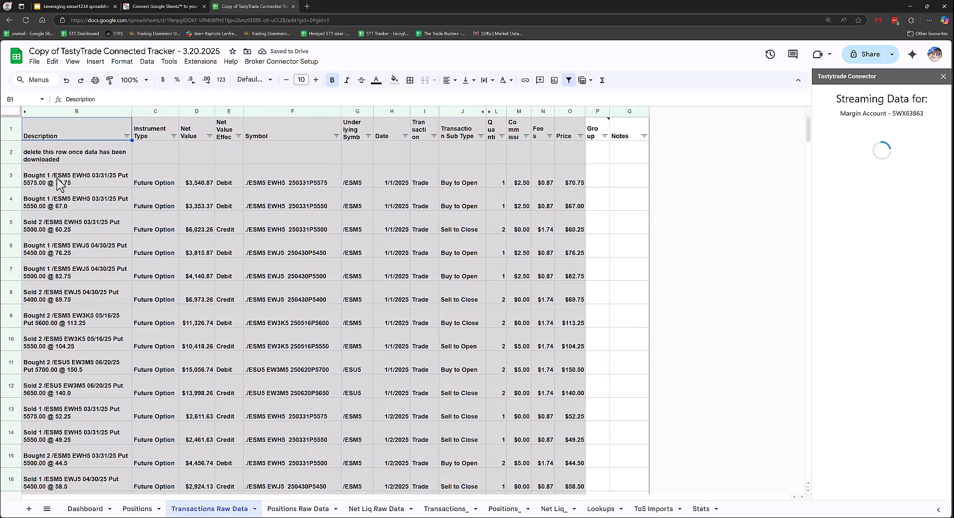
pyautogui.rightClick(13, 152)
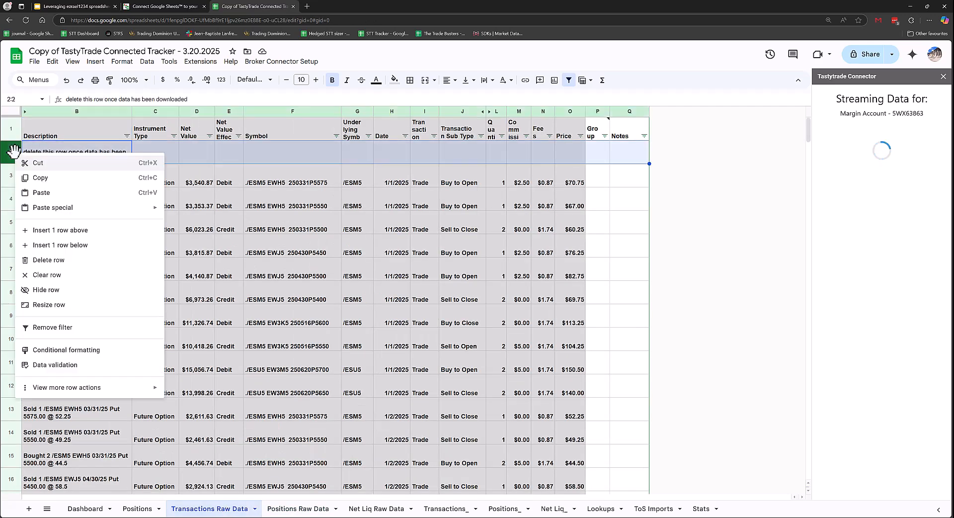
pyautogui.click(67, 259)
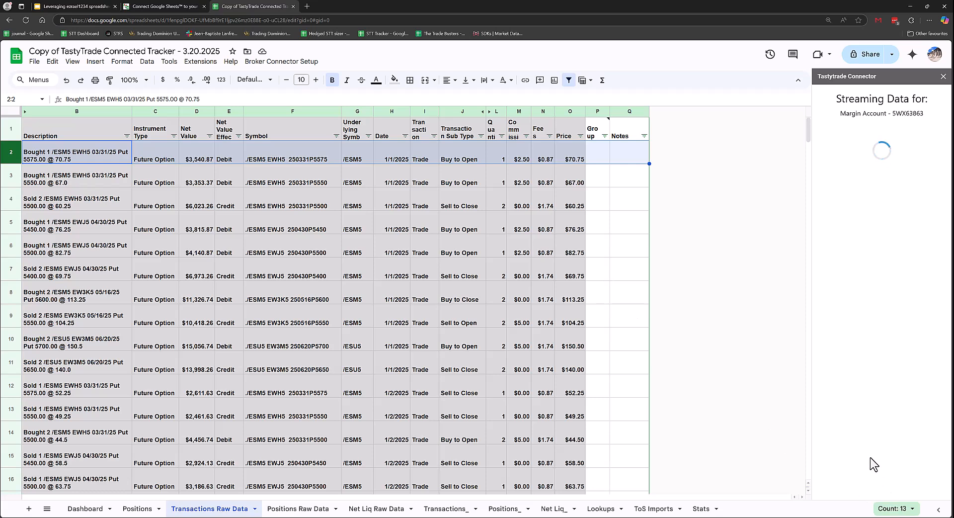
# In the spreadsheet's Apps Script project, add and save a trigger running myOnOpen from the Head deployment when the spreadsheet opens
pyautogui.click(202, 63)
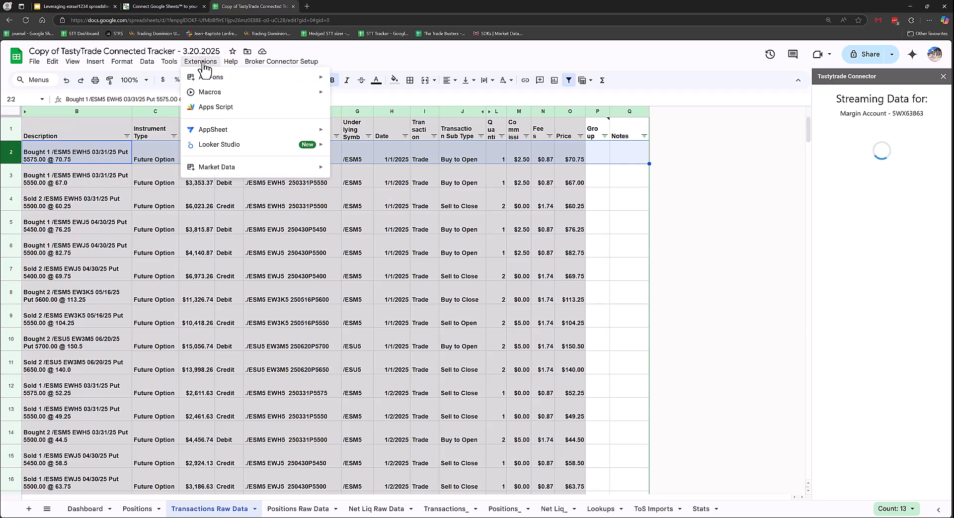
pyautogui.click(218, 111)
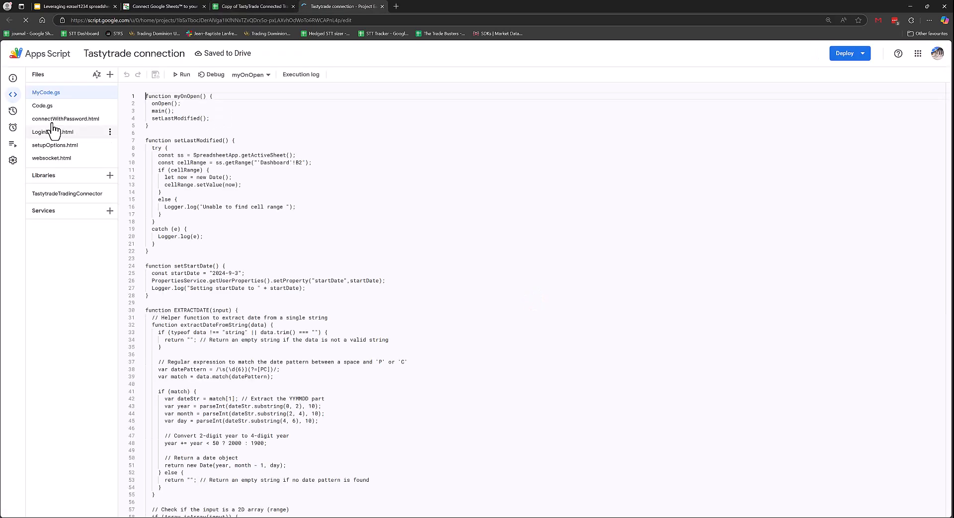
pyautogui.moveTo(13, 124)
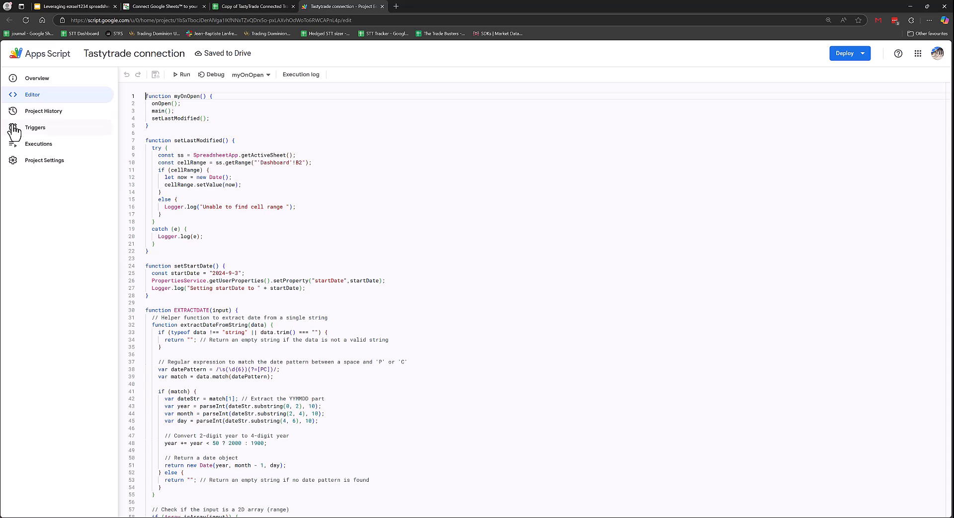
pyautogui.click(50, 131)
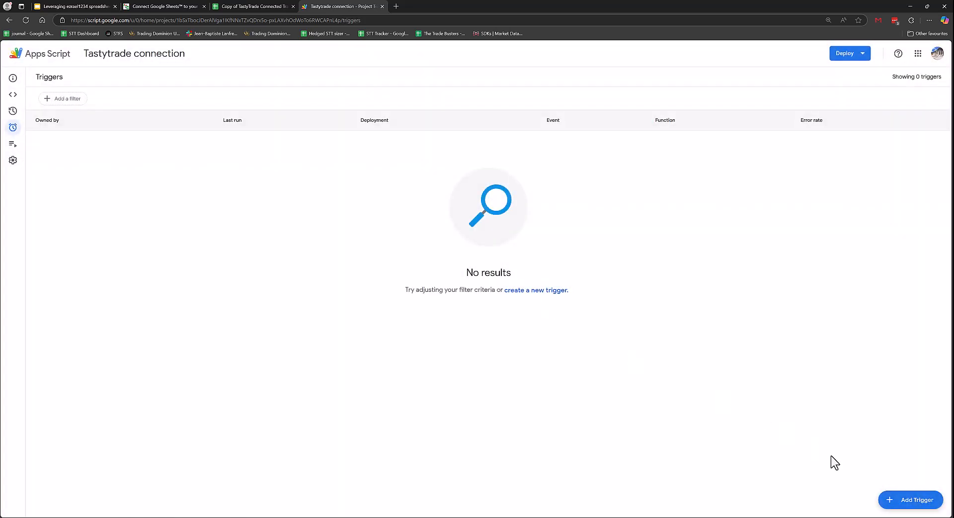
pyautogui.click(894, 501)
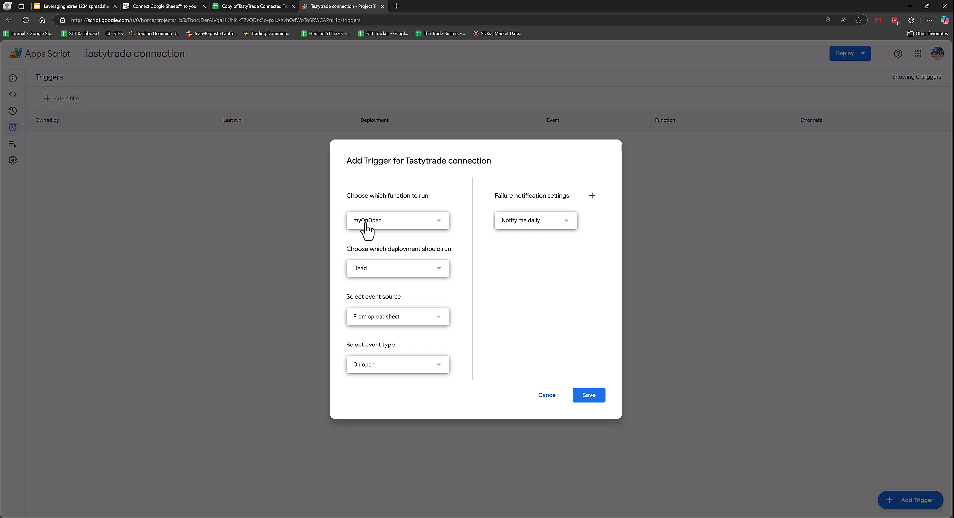
pyautogui.click(590, 395)
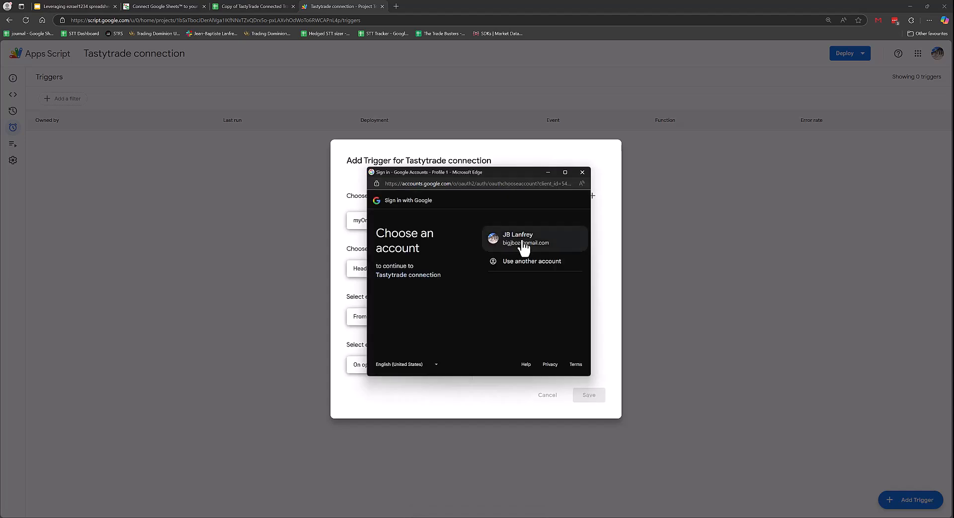
# Authorize Tastytrade connection with the existing Google account, proceeding past the unverified-app warning and allowing the requested access to save the trigger
pyautogui.click(522, 239)
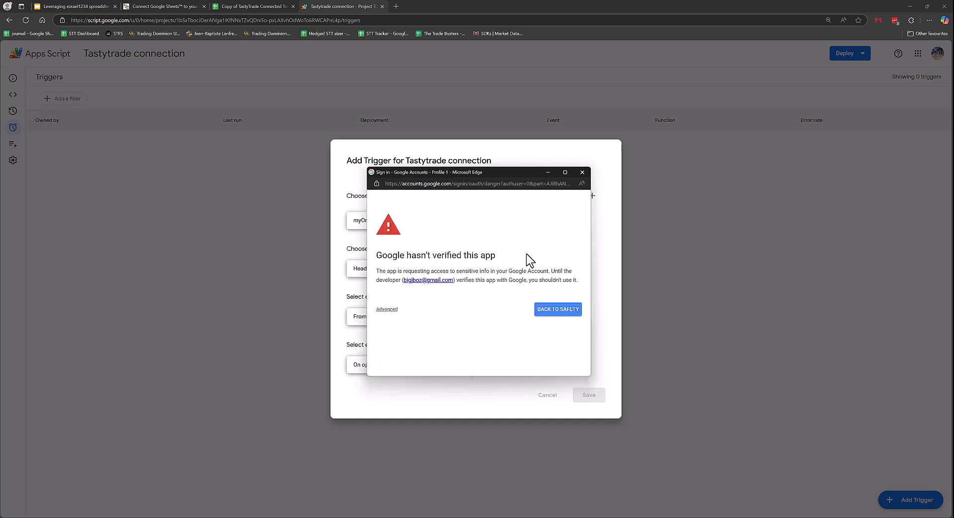
pyautogui.click(386, 309)
pyautogui.scroll(-1, 426, 308)
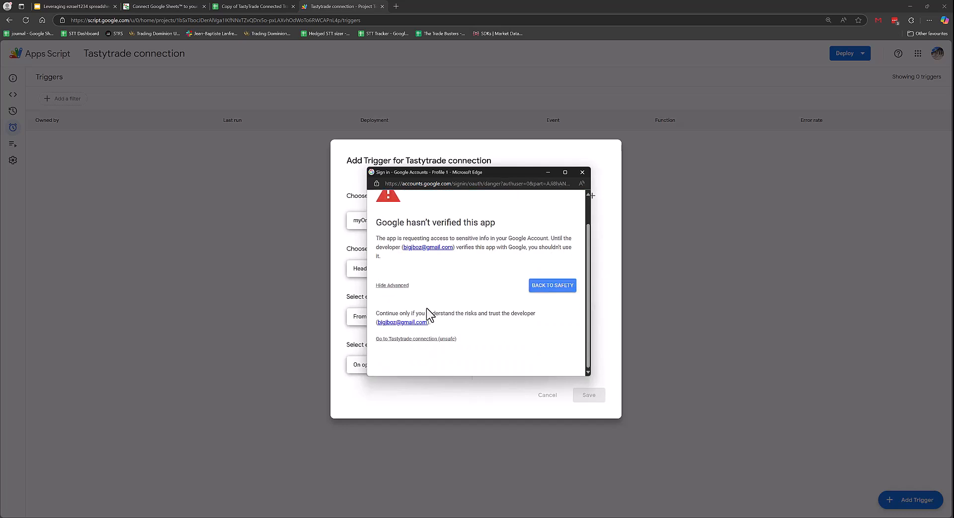
pyautogui.click(401, 339)
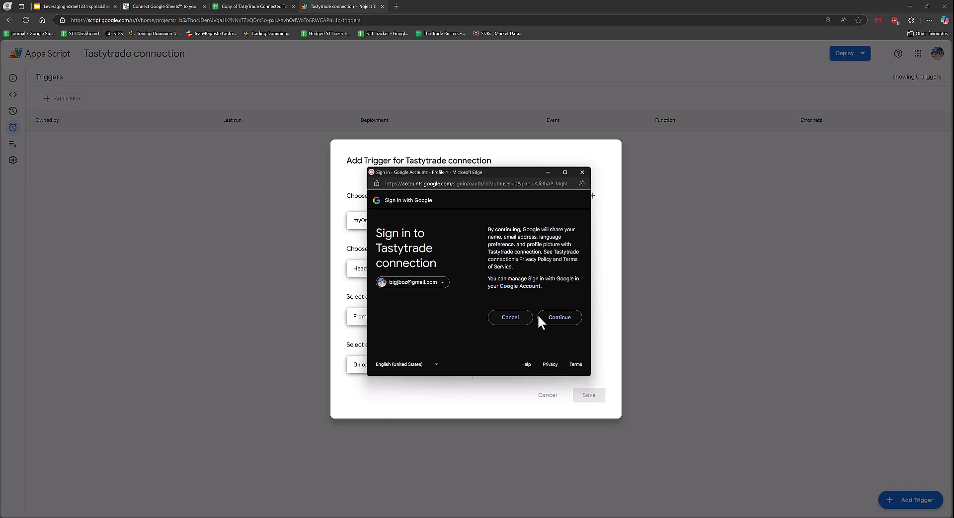
pyautogui.click(563, 320)
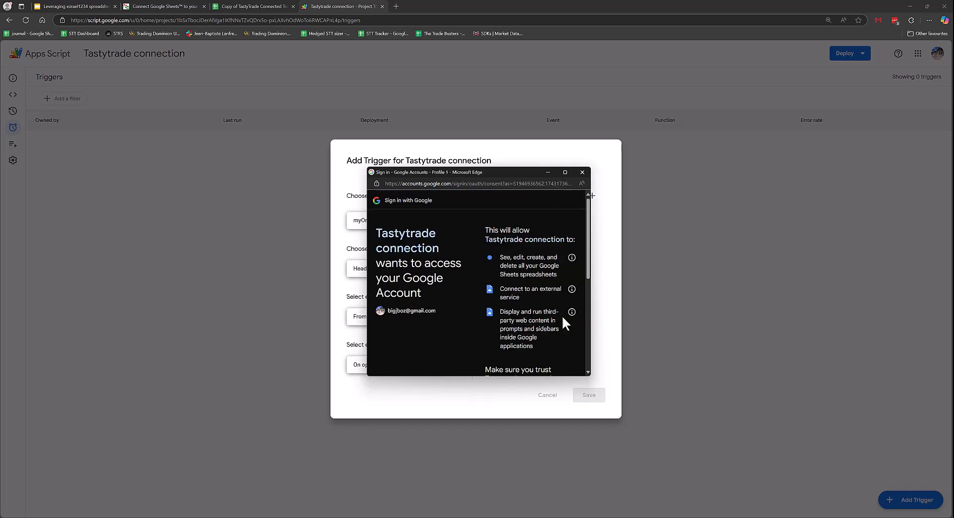
pyautogui.scroll(-5, 563, 318)
pyautogui.click(558, 336)
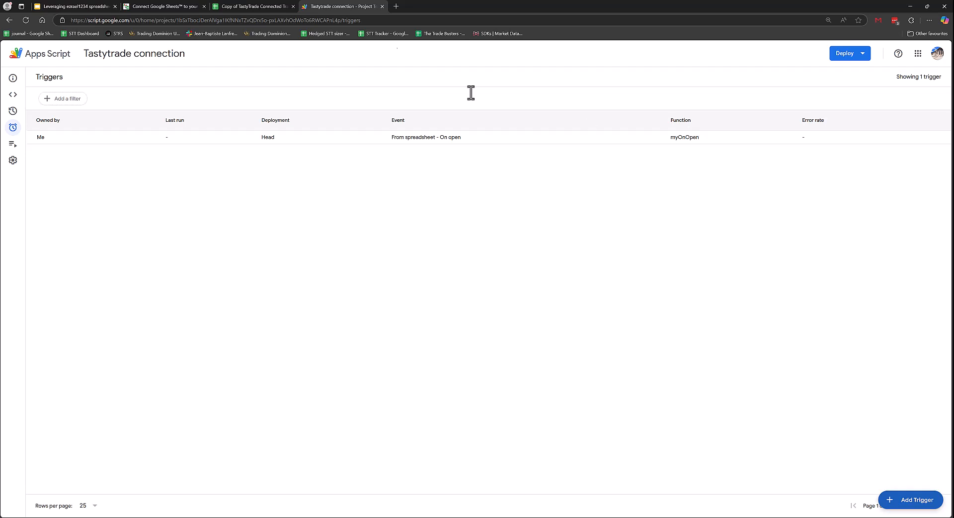
# Close the Apps Script project and rename the copied tracker spreadsheet as my tracker
pyautogui.middleClick(362, 6)
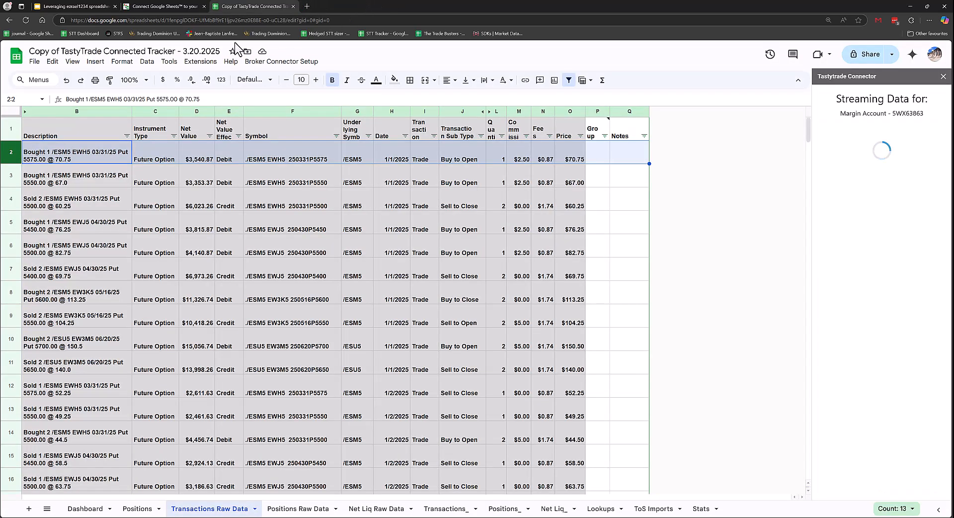
pyautogui.click(155, 51)
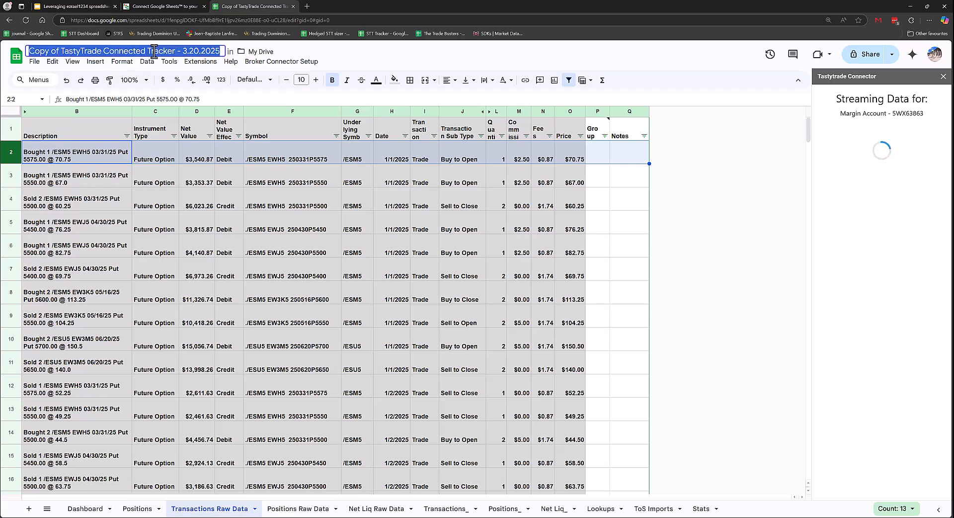
pyautogui.write('my teracker')
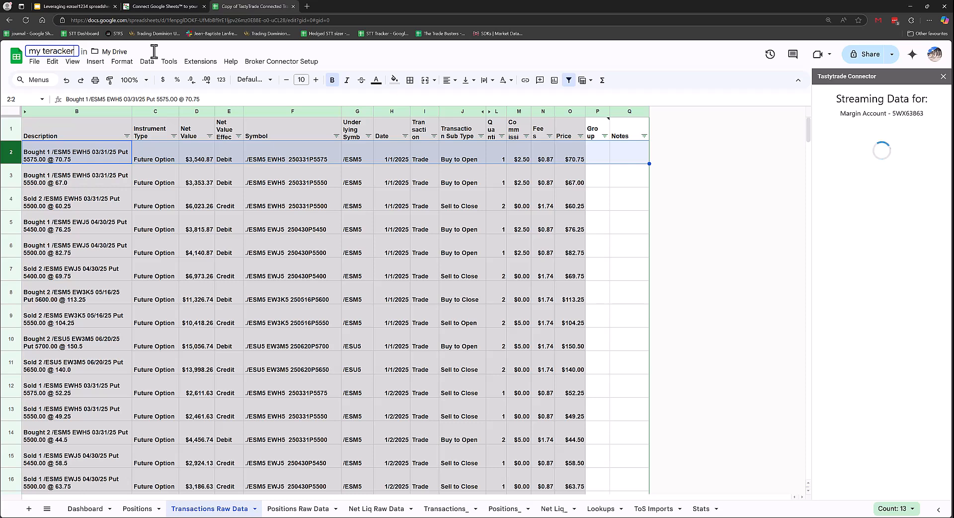
pyautogui.press('BackSpace')
pyautogui.press('Return')
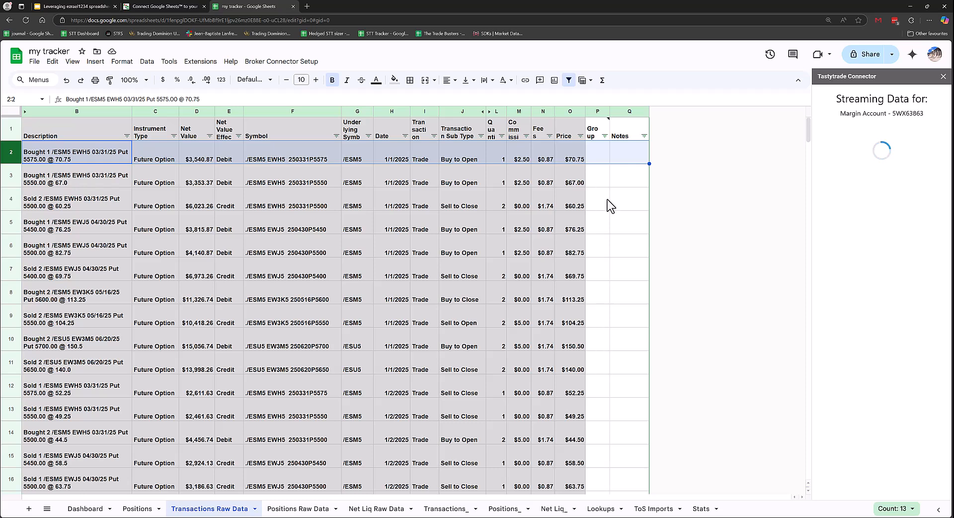
# Consult the strategy naming conventions in the Lookups sheet and set the BIL position's Group to BIL in Positions Raw Data
pyautogui.click(599, 508)
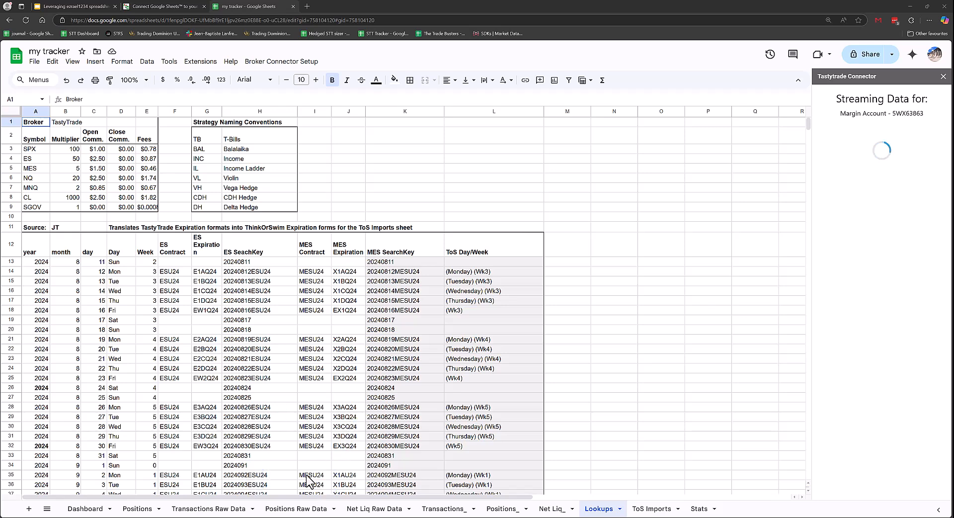
pyautogui.click(297, 509)
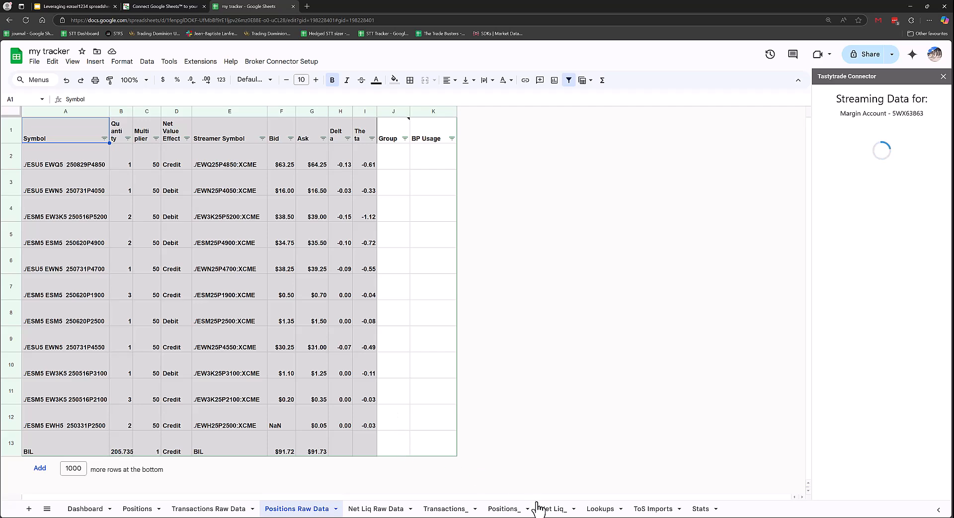
pyautogui.click(400, 444)
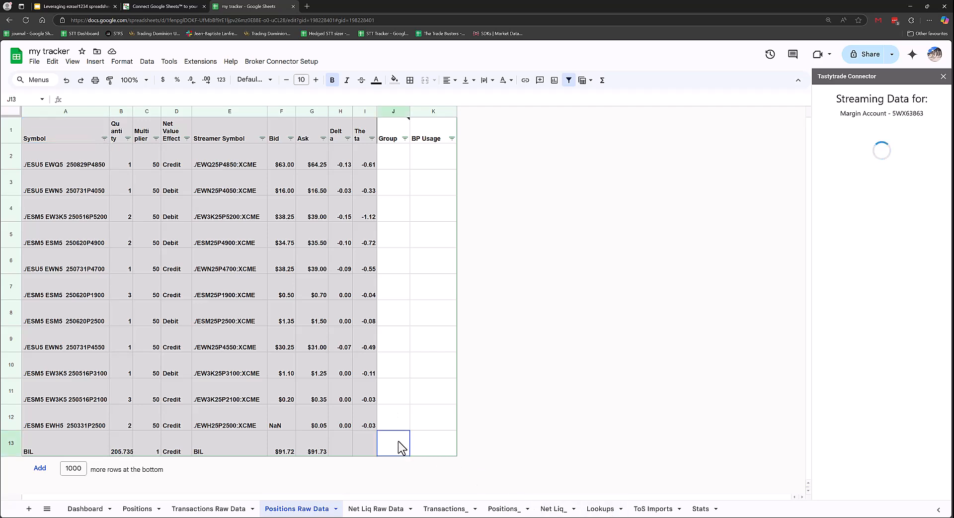
pyautogui.write('BIL')
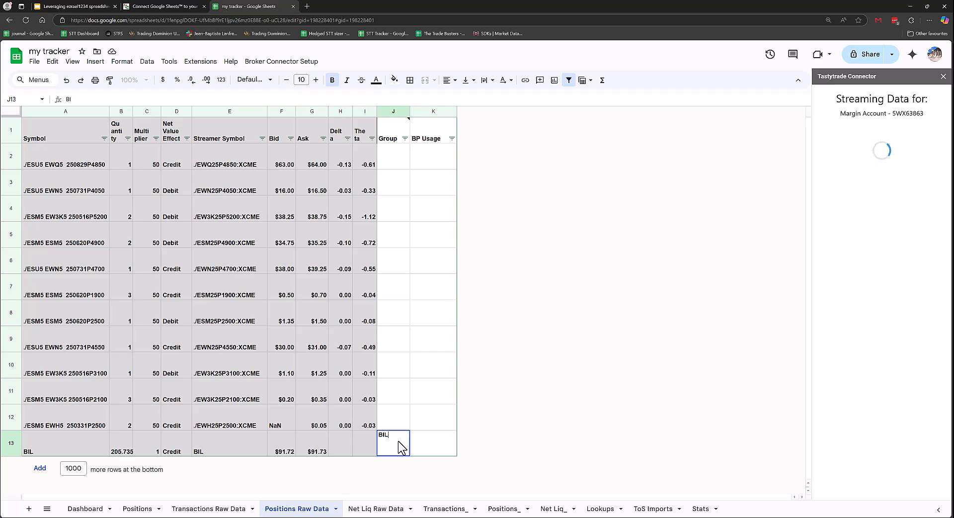
pyautogui.press('Return')
pyautogui.press('Up')
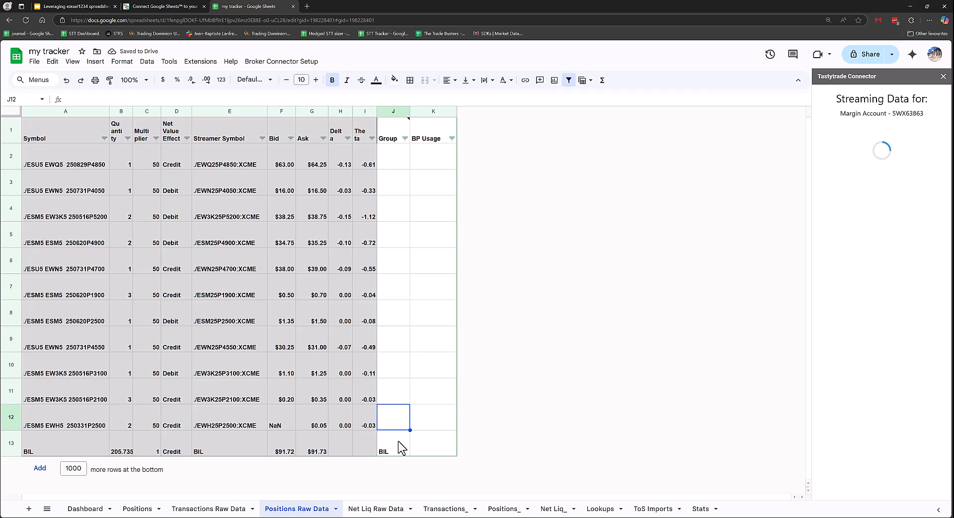
pyautogui.press('Up')
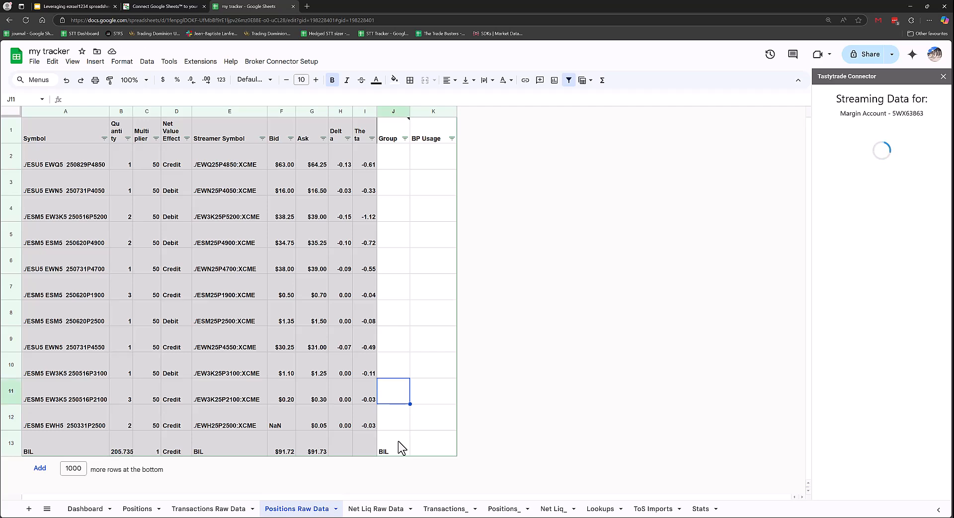
# Set the Group to BAL for the ./ESM5 EW3K5 250516P5200 and ./ESM5 ESM5 250620P4900 positions and read the Group header's note
pyautogui.click(398, 203)
pyautogui.write('BAL')
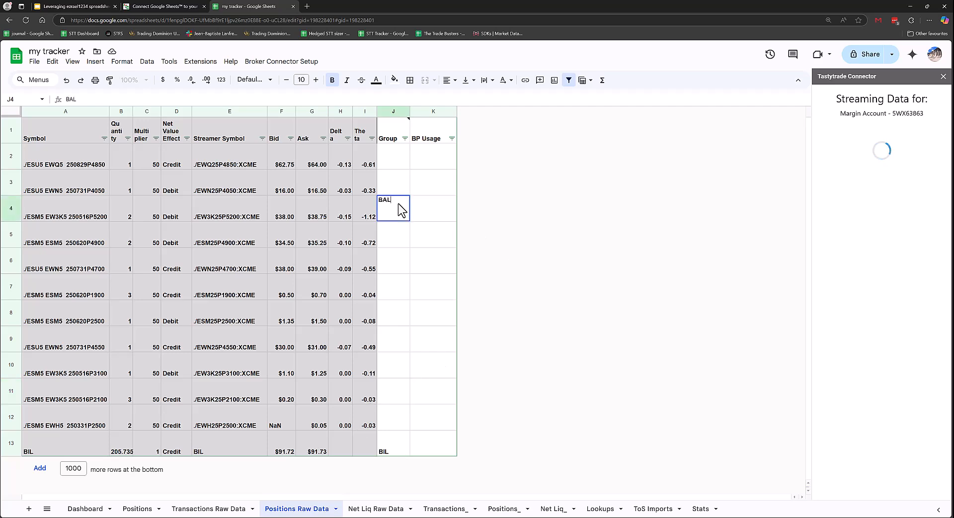
pyautogui.press('Return')
pyautogui.write('BAL')
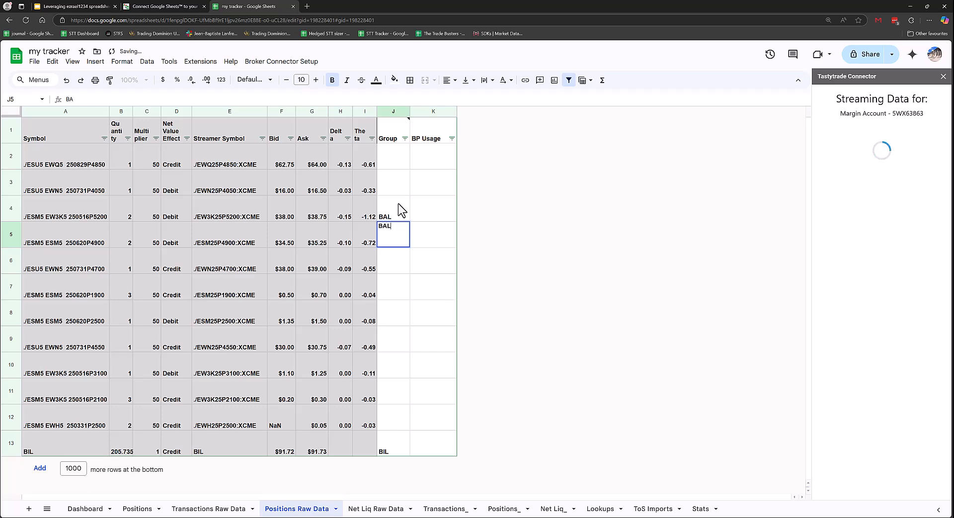
pyautogui.press('Return')
pyautogui.moveTo(396, 126)
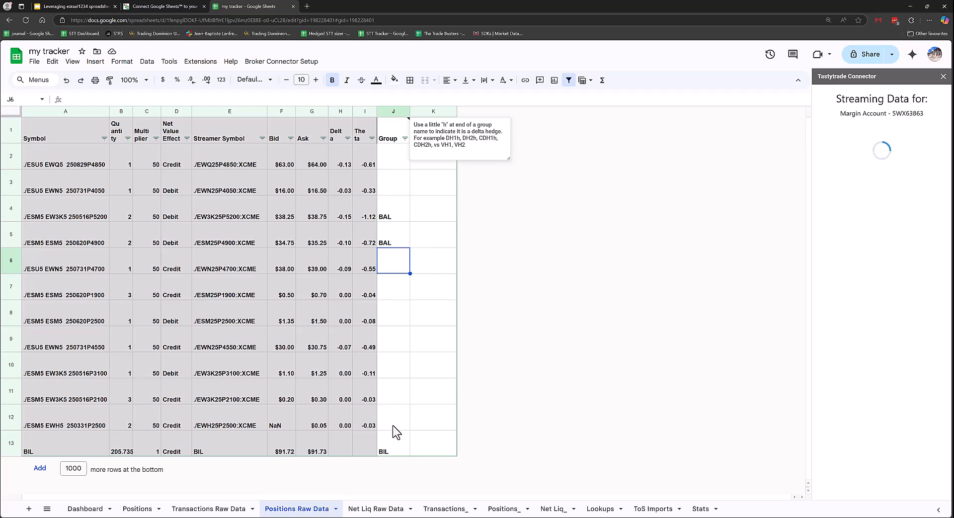
# Review the transactions and their Group column in Transactions Raw Data, and view the Dashboard sheet
pyautogui.click(230, 511)
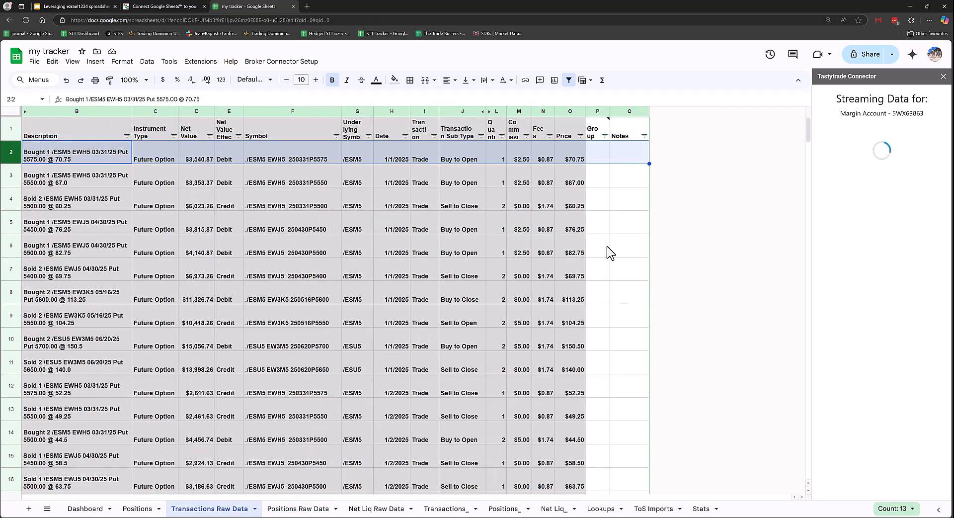
pyautogui.scroll(-3, 597, 343)
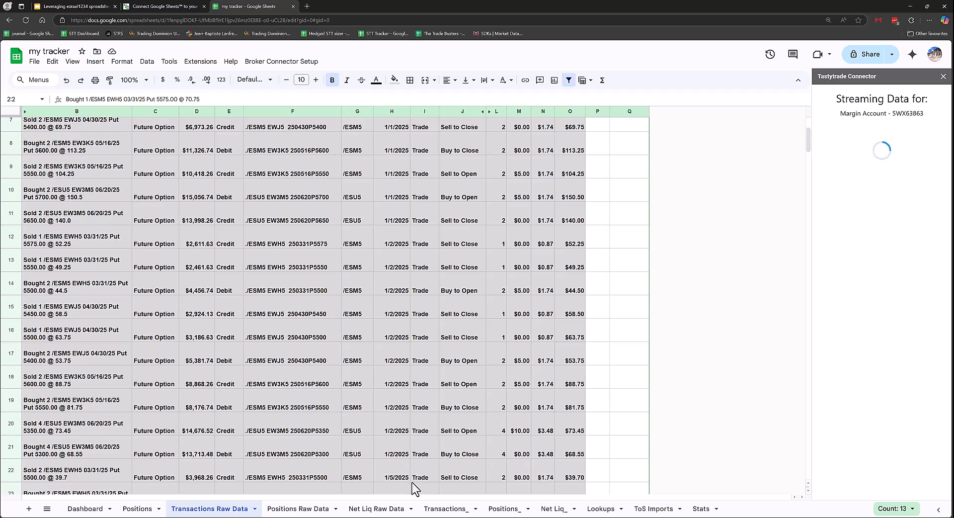
pyautogui.click(97, 509)
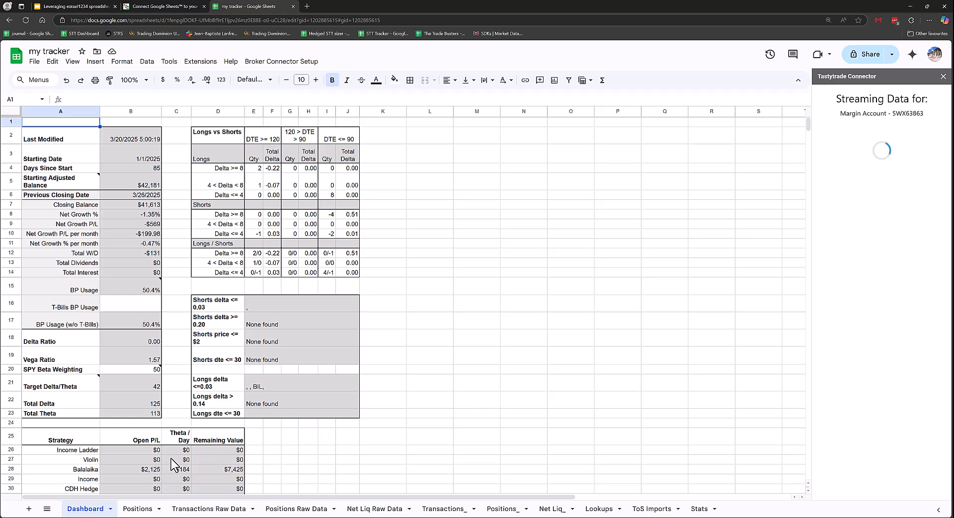
# Switch to the Leveraging ezrael1234 spreadsheet presentation and show its slides full screen from the second slide through the Want to know more? slide
pyautogui.click(92, 8)
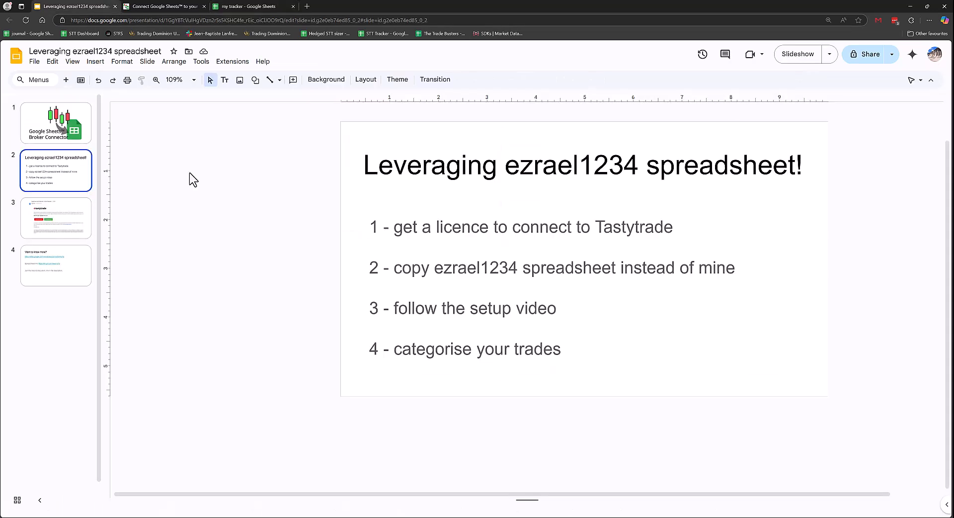
pyautogui.click(784, 64)
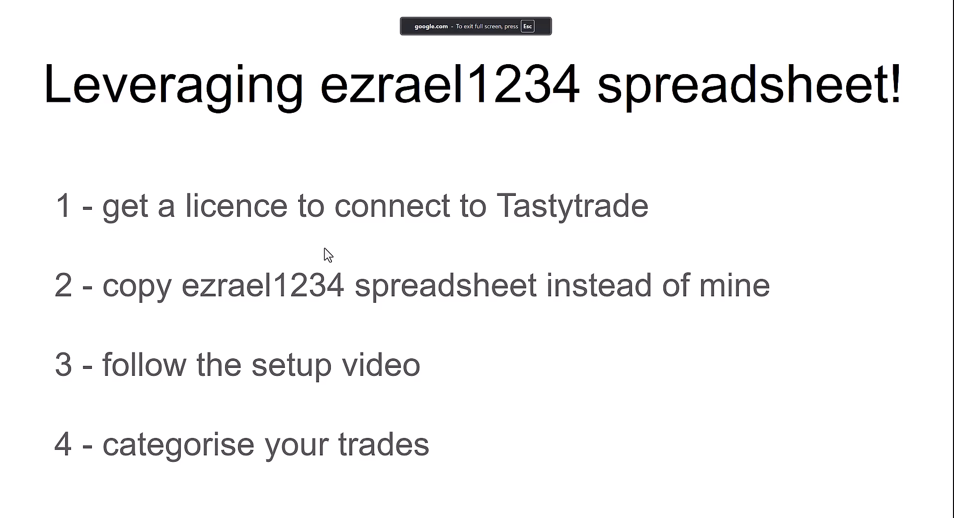
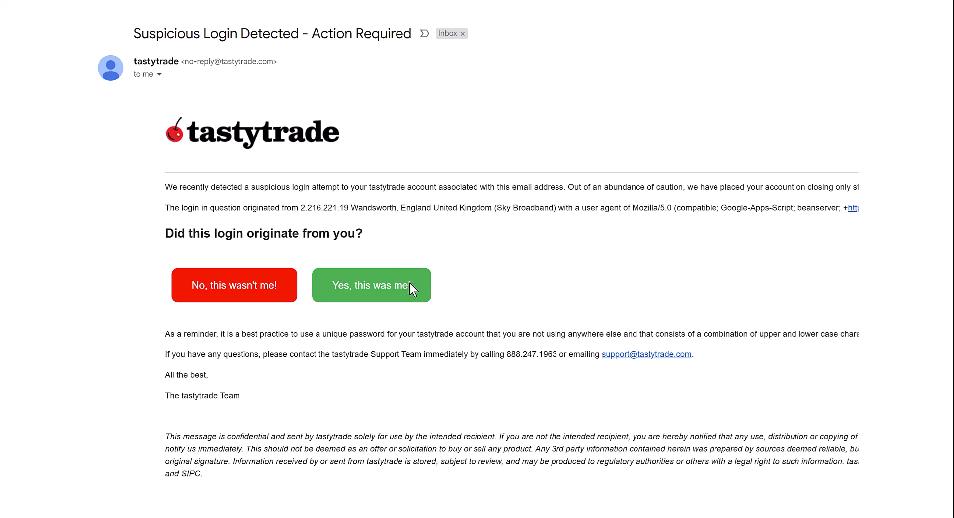
pyautogui.click(410, 283)
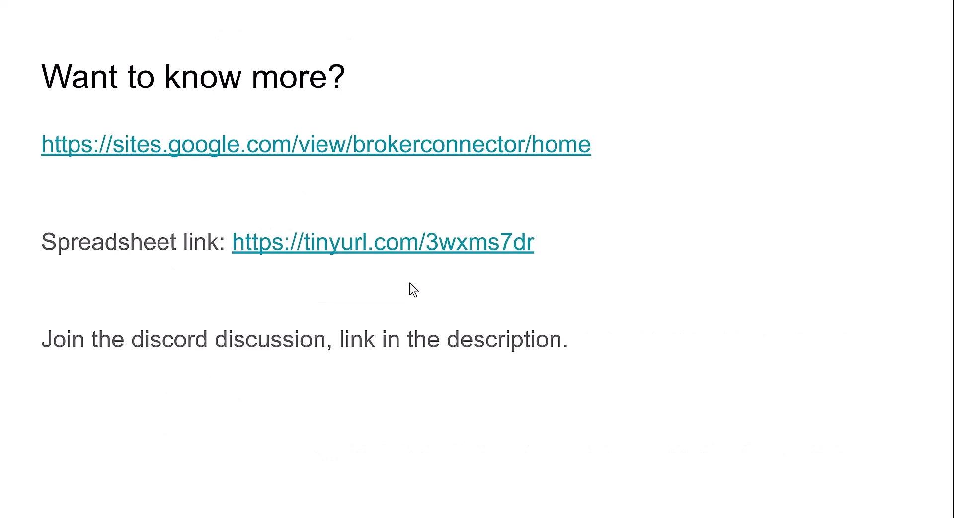